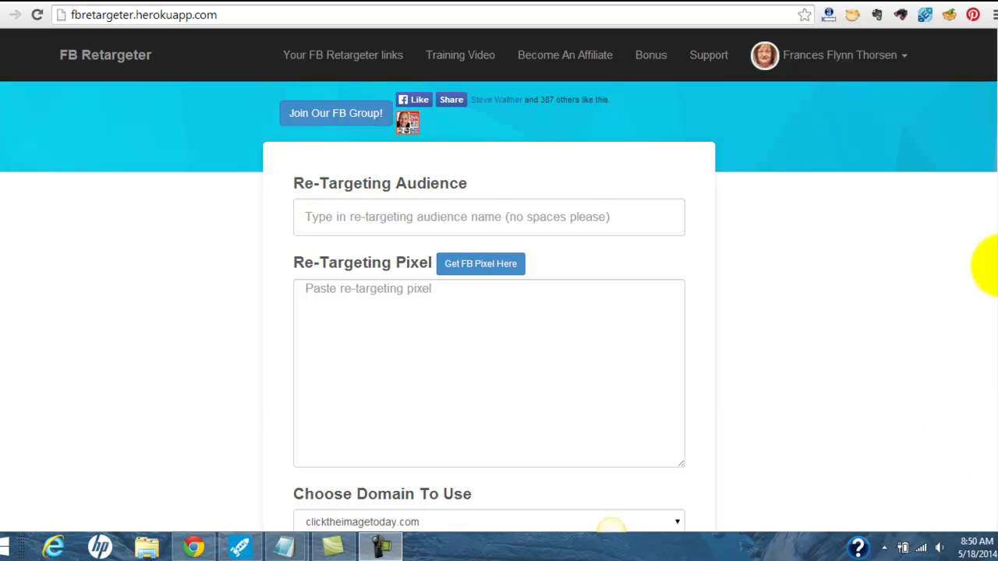
# - Go to Facebook's Audiences page via Get FB Pixel Here and start creating an audience
pyautogui.scroll(-3, 986, 234)
pyautogui.scroll(-3, 992, 263)
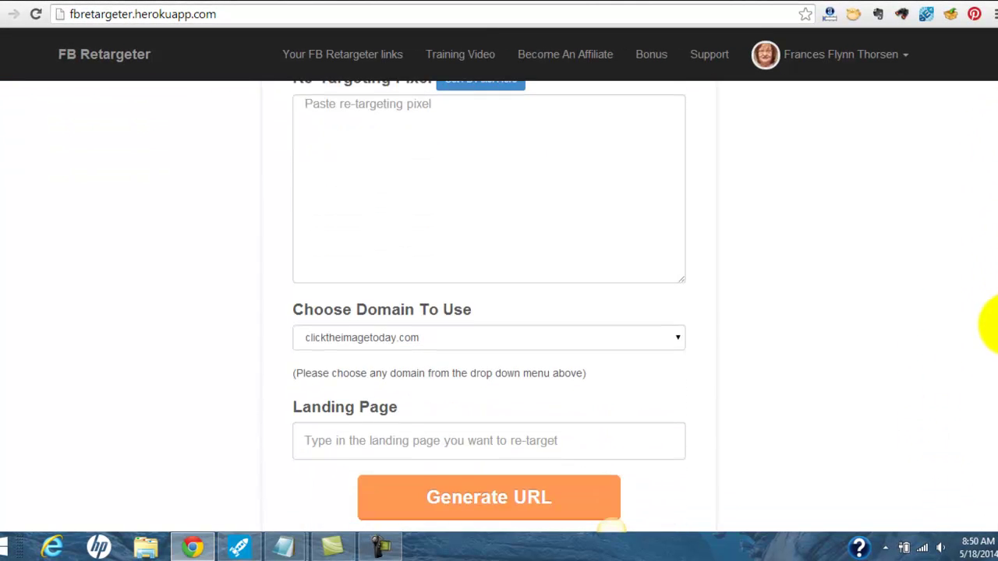
pyautogui.scroll(3, 989, 268)
pyautogui.scroll(3, 994, 260)
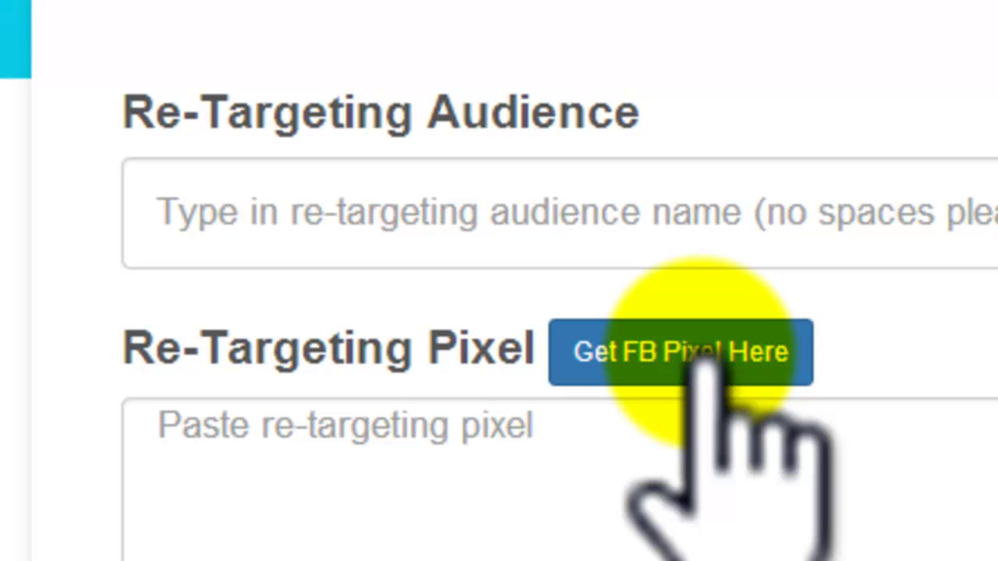
pyautogui.click(629, 355)
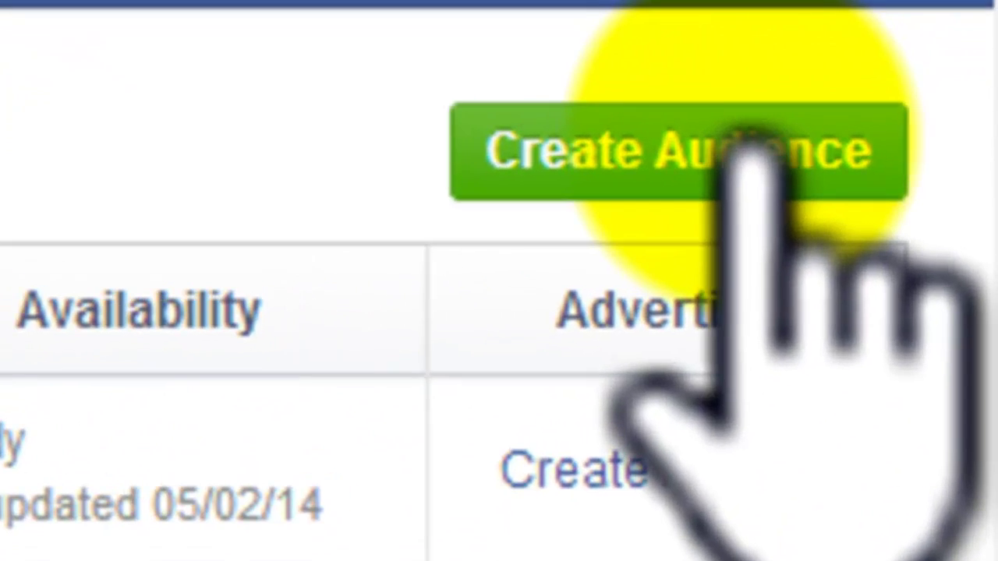
pyautogui.click(953, 87)
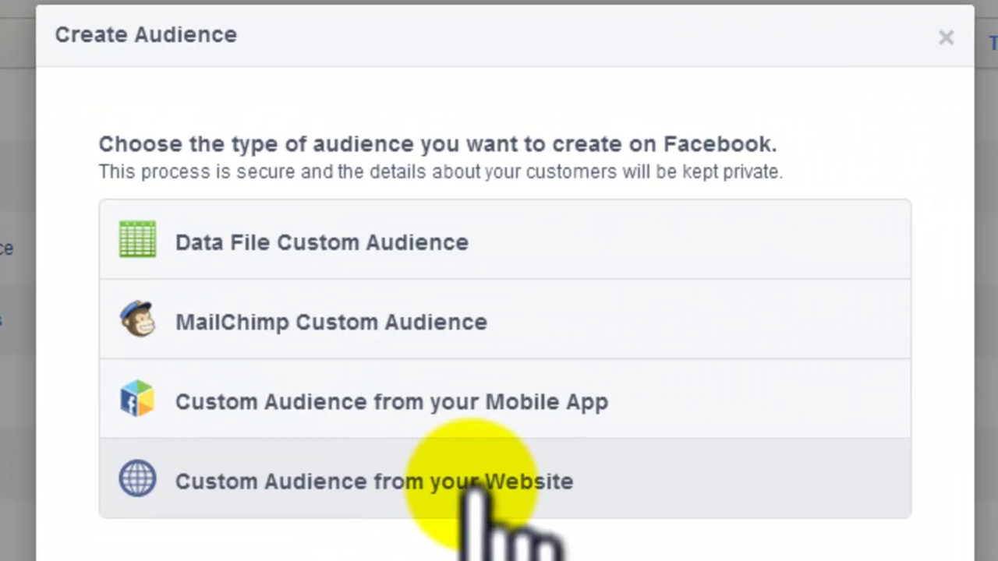
# - Start a website custom audience named 'FSBO Campaign' targeting people visiting specific pages
pyautogui.click(472, 481)
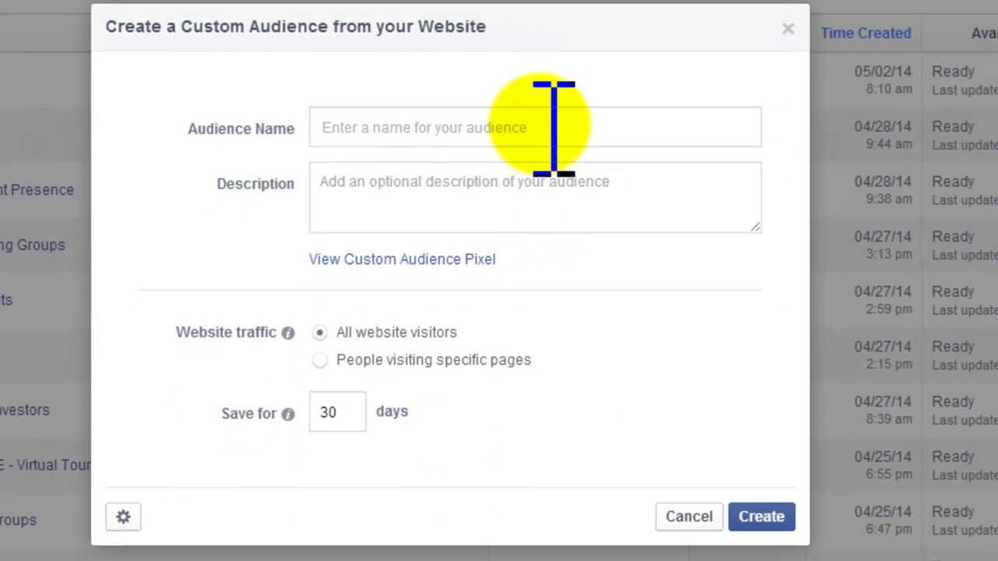
pyautogui.click(554, 128)
pyautogui.write('FSBO Campaign')
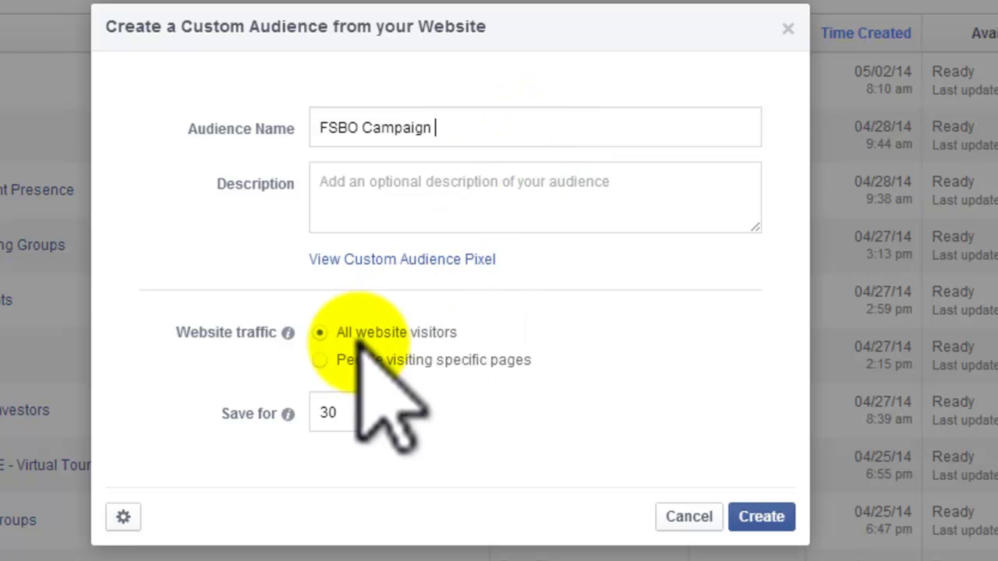
pyautogui.click(321, 359)
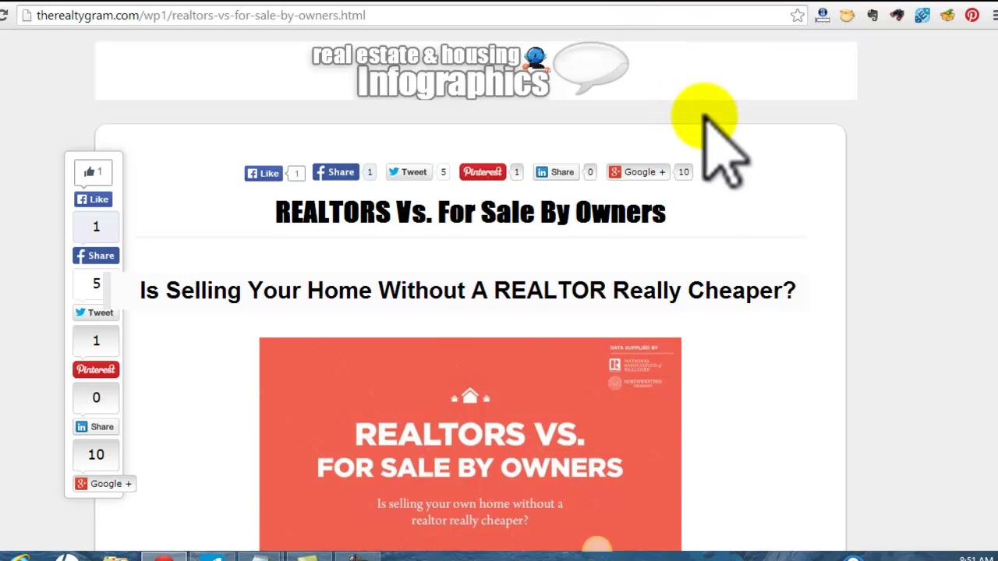
# - Copy the REALTORS Vs. For Sale By Owners article URL from Chrome's address bar
pyautogui.click(647, 19)
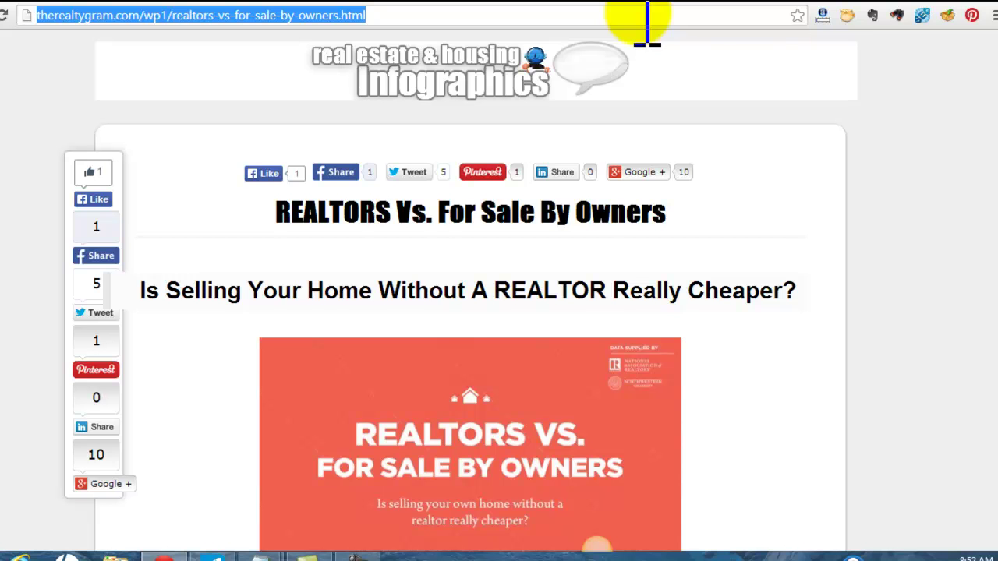
pyautogui.click(984, 78)
pyautogui.moveTo(988, 165); pyautogui.dragTo(992, 31)
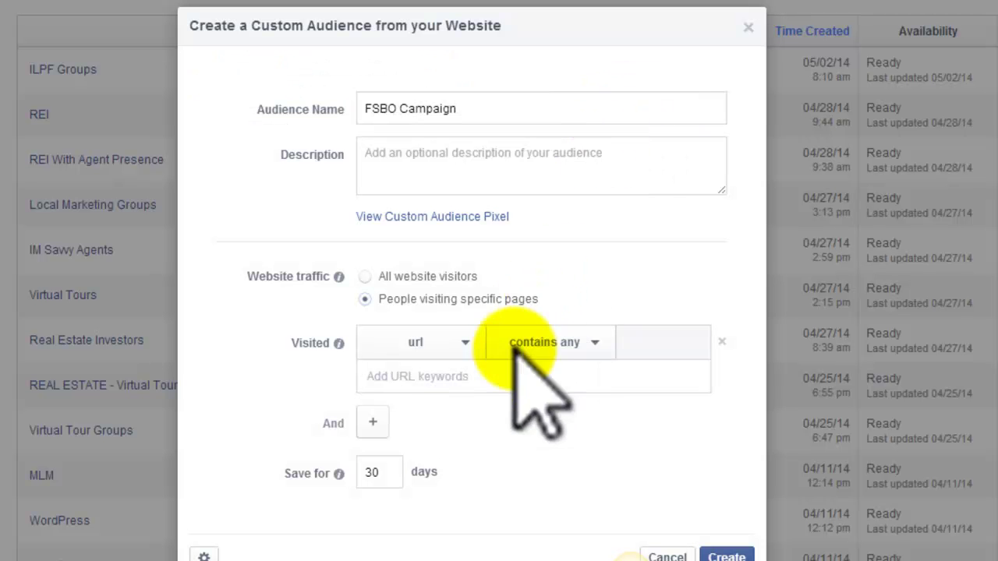
pyautogui.click(503, 375)
pyautogui.hotkey('ctrl', 'v')
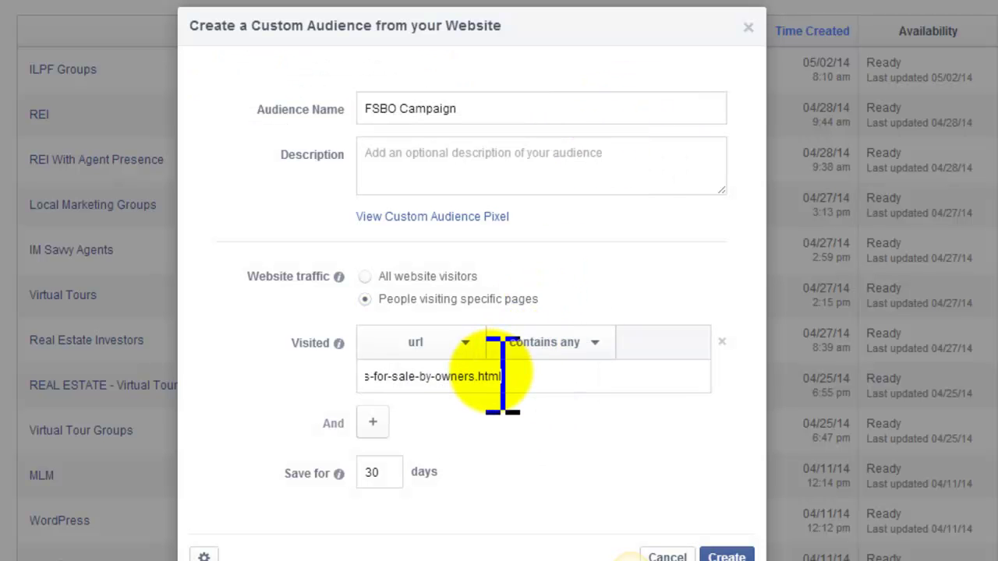
pyautogui.press('Left')
pyautogui.press('Left')
pyautogui.press('Left')
pyautogui.press('Left')
pyautogui.press('Left')
pyautogui.press('Left')
pyautogui.press('Left')
pyautogui.press('Left')
pyautogui.press('Left')
pyautogui.press('Left')
pyautogui.press('Left')
pyautogui.press('Left')
pyautogui.press('Left')
pyautogui.press('Left')
pyautogui.press('Left')
pyautogui.press('Left')
pyautogui.press('Left')
pyautogui.press('Left')
pyautogui.press('Left')
pyautogui.press('Left')
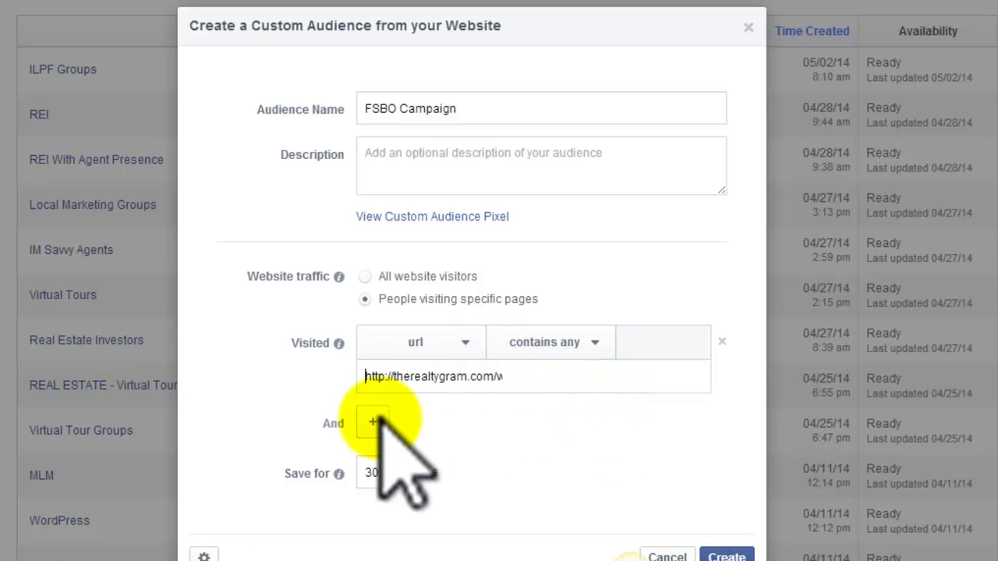
pyautogui.press('Return')
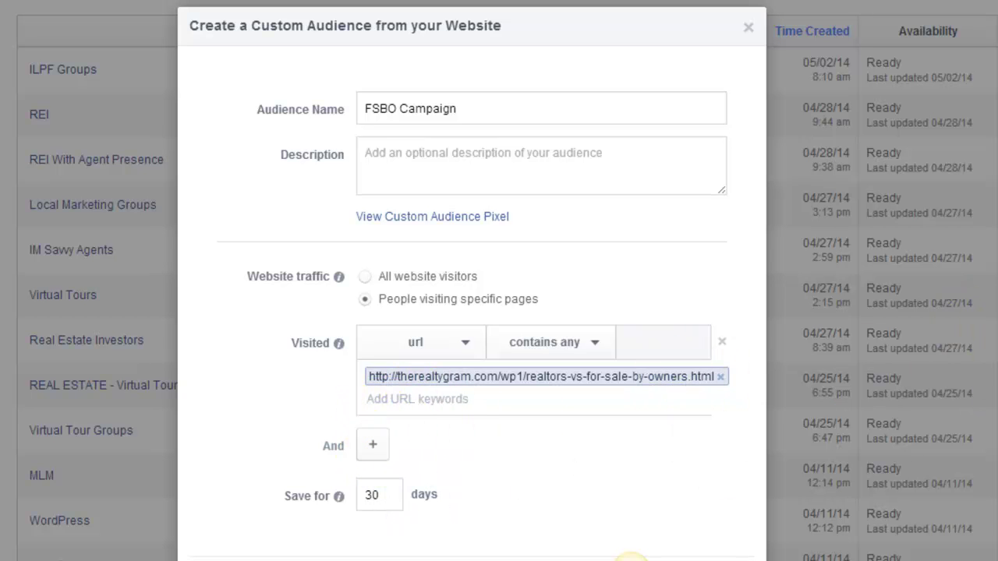
pyautogui.scroll(-2, 514, 325)
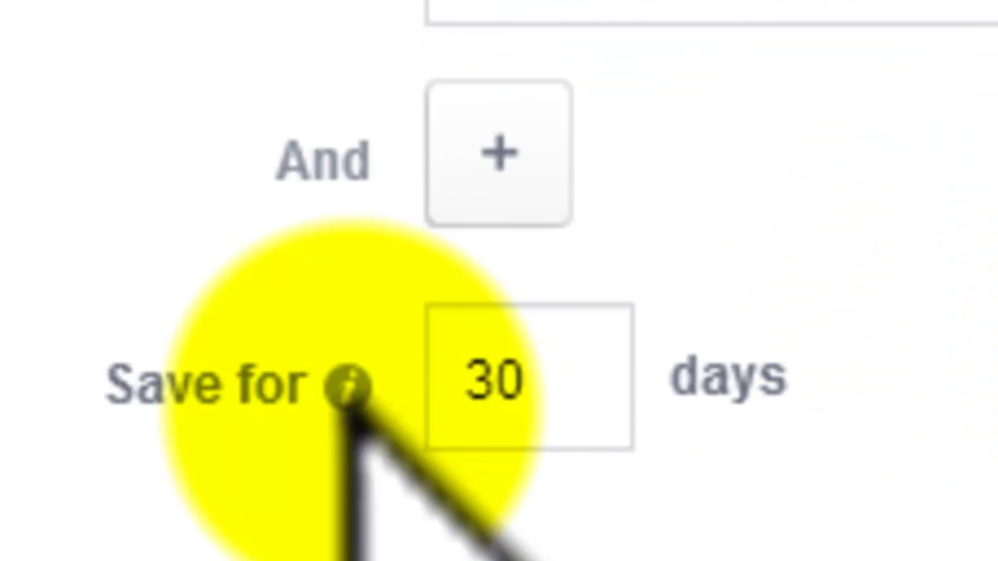
# - Change the audience retention period from 30 days to 180 days
pyautogui.moveTo(339, 423)
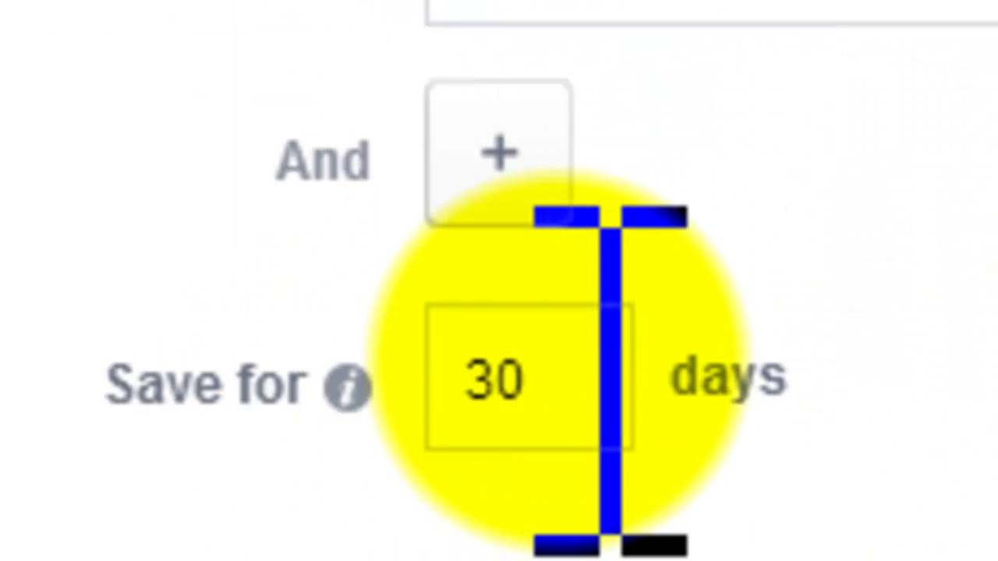
pyautogui.click(610, 375)
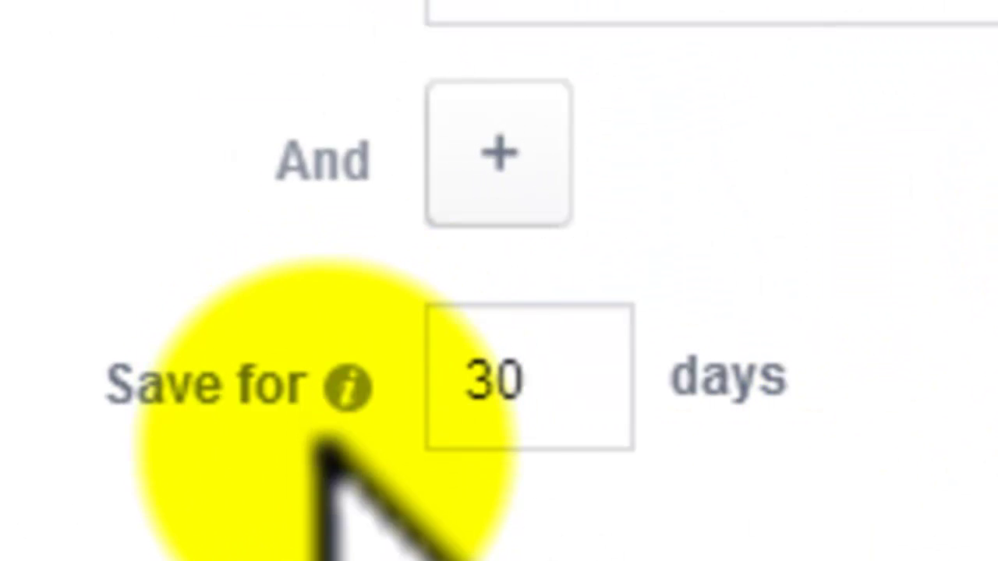
pyautogui.moveTo(349, 388)
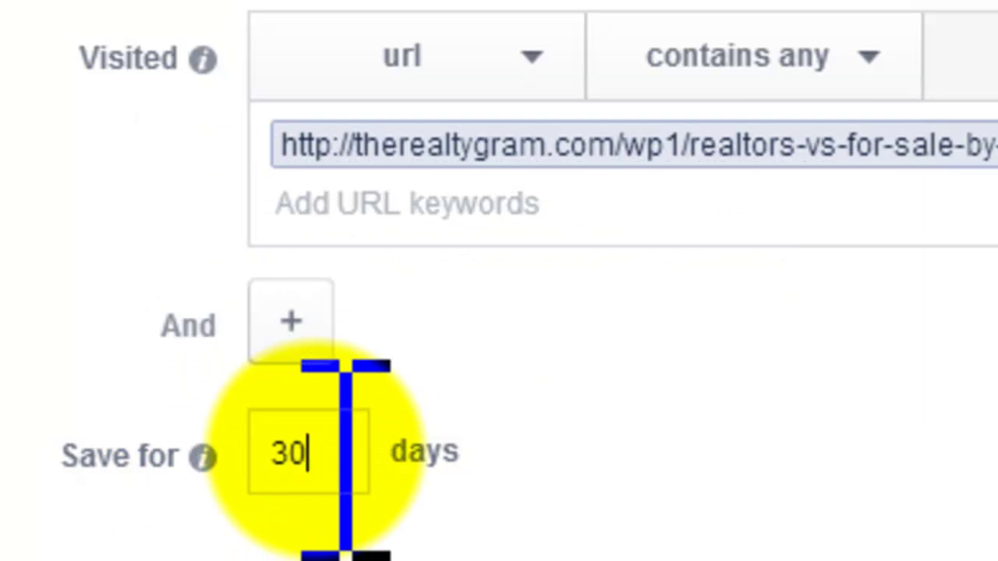
pyautogui.press('BackSpace')
pyautogui.press('BackSpace')
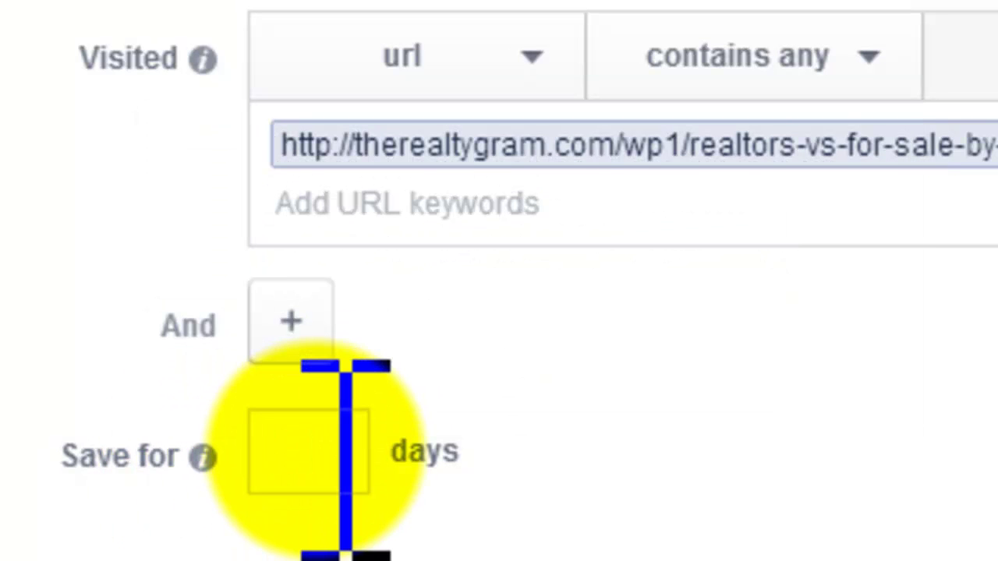
pyautogui.write('180')
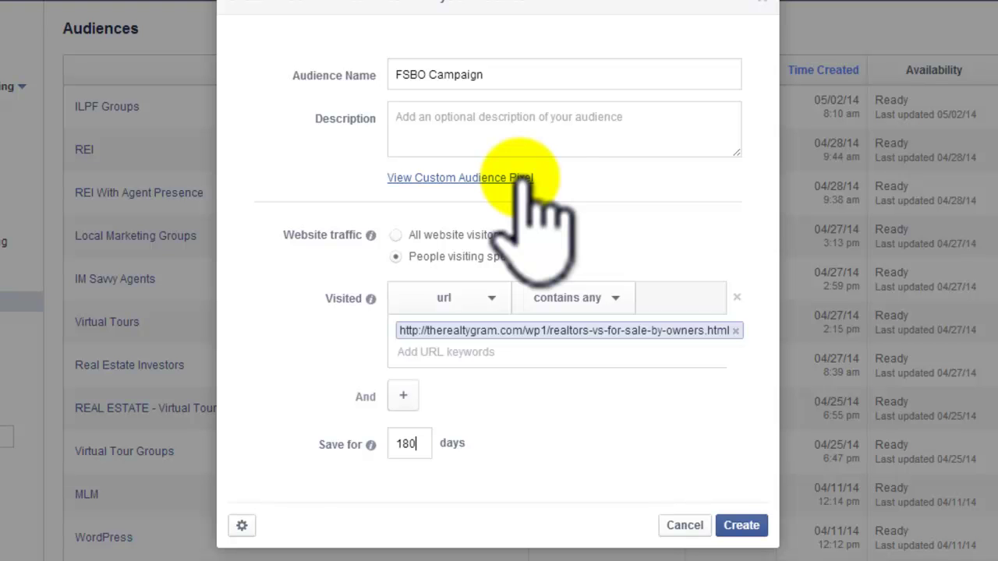
# - Copy the FSBO Campaign pixel script and create the custom audience
pyautogui.click(518, 179)
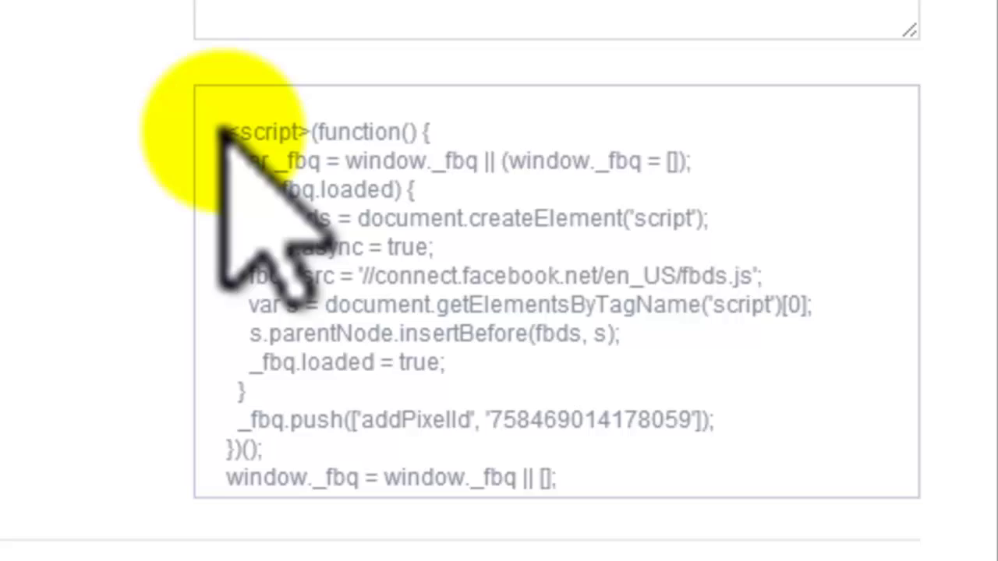
pyautogui.moveTo(223, 130); pyautogui.dragTo(714, 483)
pyautogui.hotkey('ctrl', 'c')
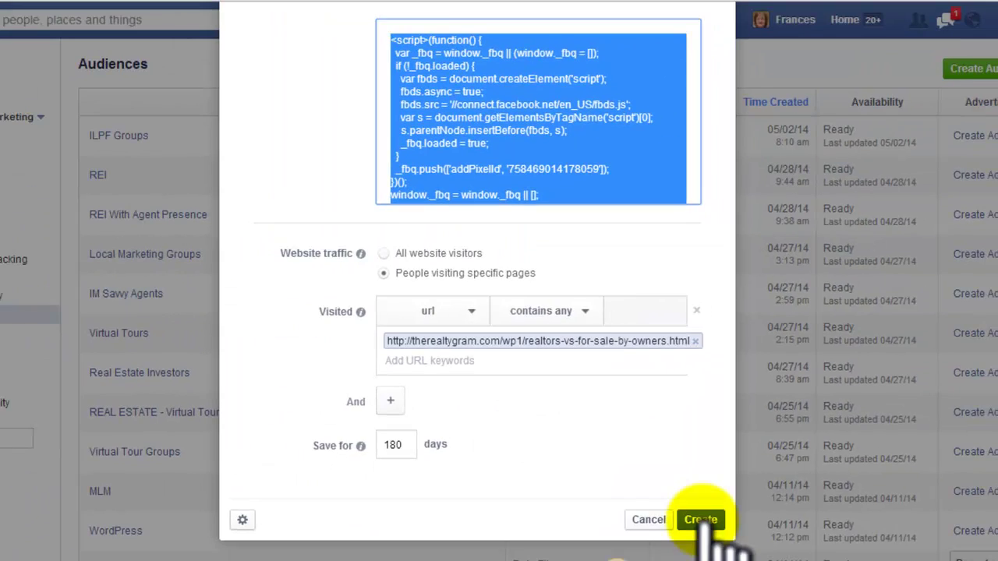
pyautogui.click(700, 520)
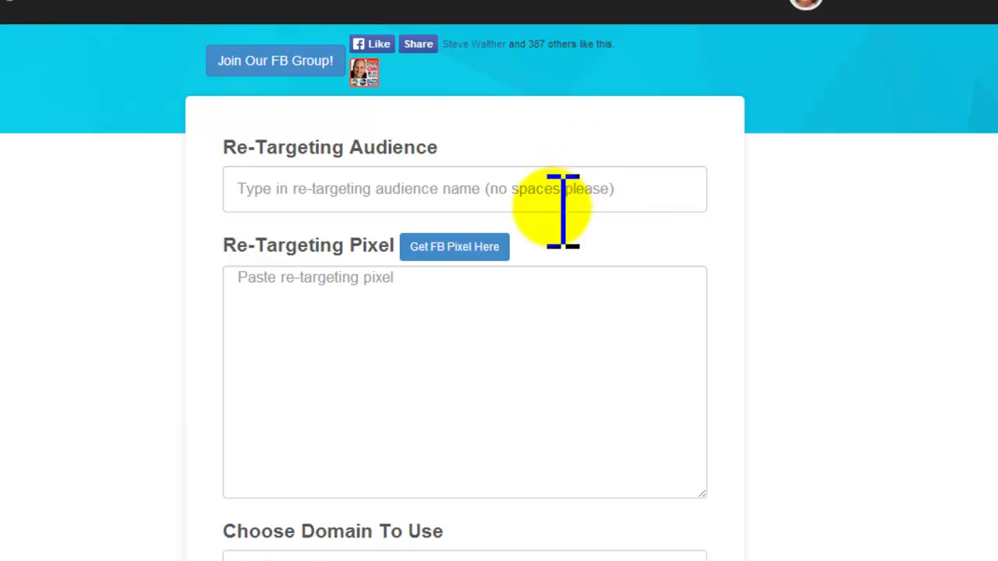
# - Paste the Facebook pixel code into FB Retargeter's Re-Targeting Pixel box
pyautogui.click(403, 284)
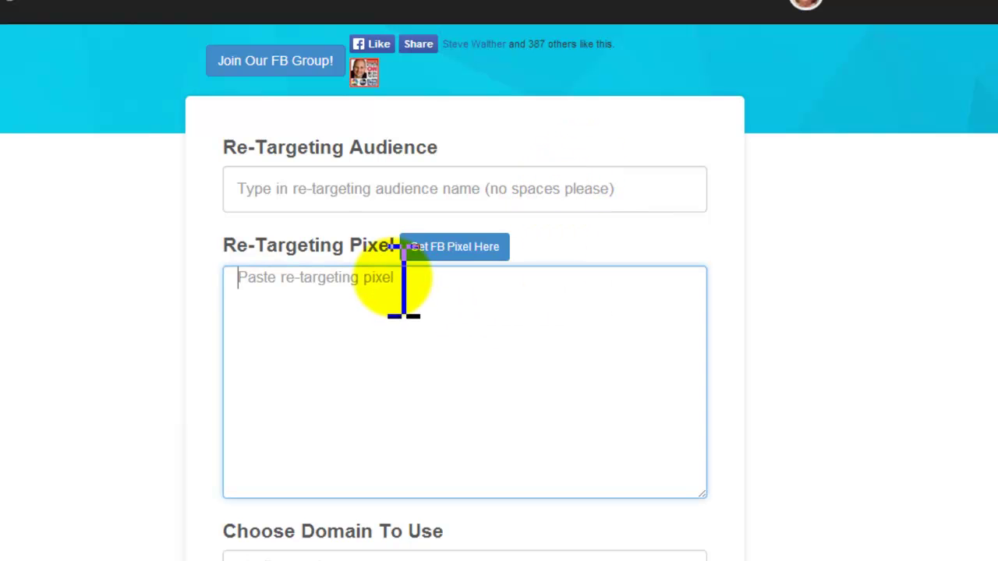
pyautogui.hotkey('ctrl', 'v')
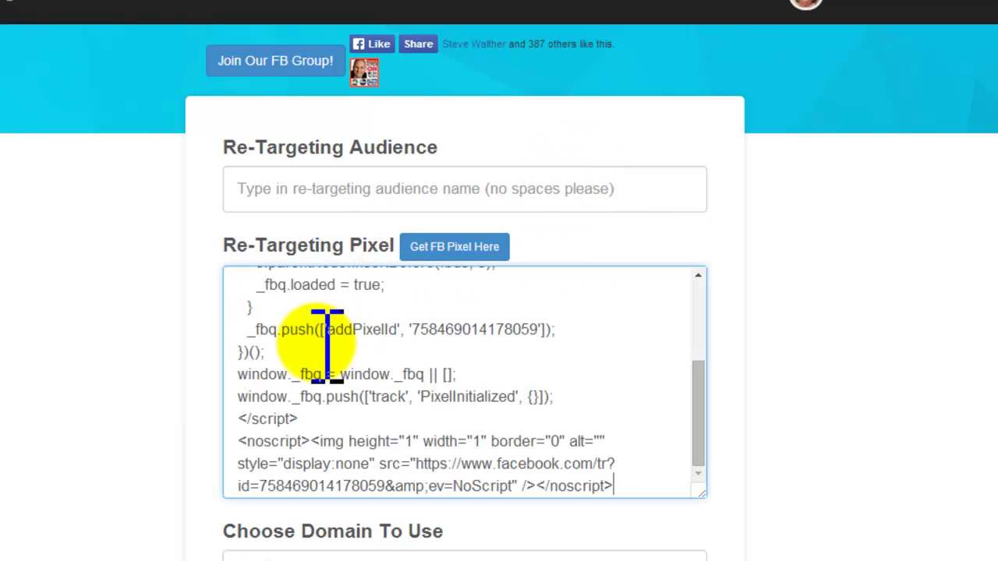
pyautogui.moveTo(691, 424); pyautogui.dragTo(700, 324)
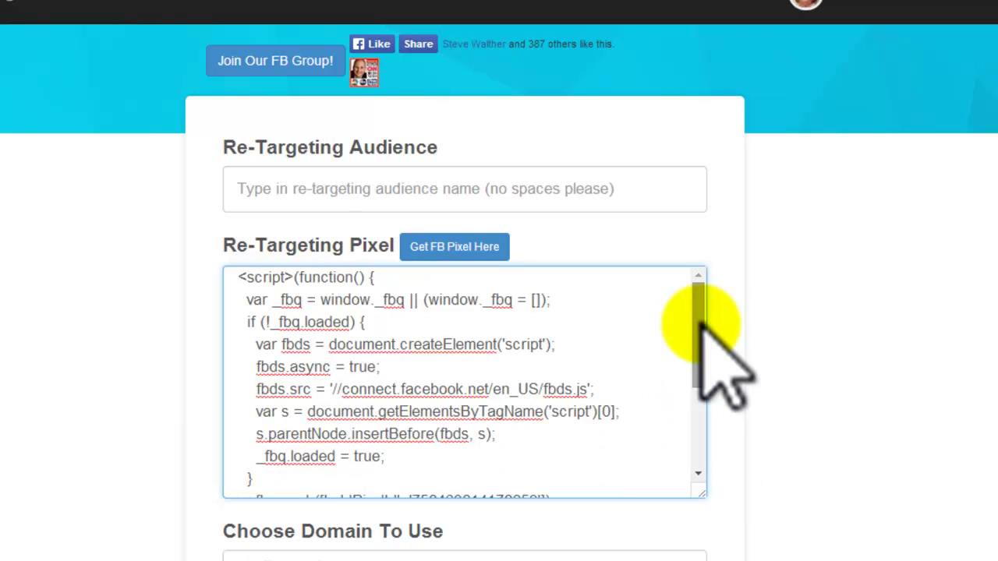
pyautogui.scroll(-1, 636, 195)
# - Enter FSBO_Campaign as the Re-Targeting Audience name
pyautogui.click(636, 143)
pyautogui.write('FSBO_C')
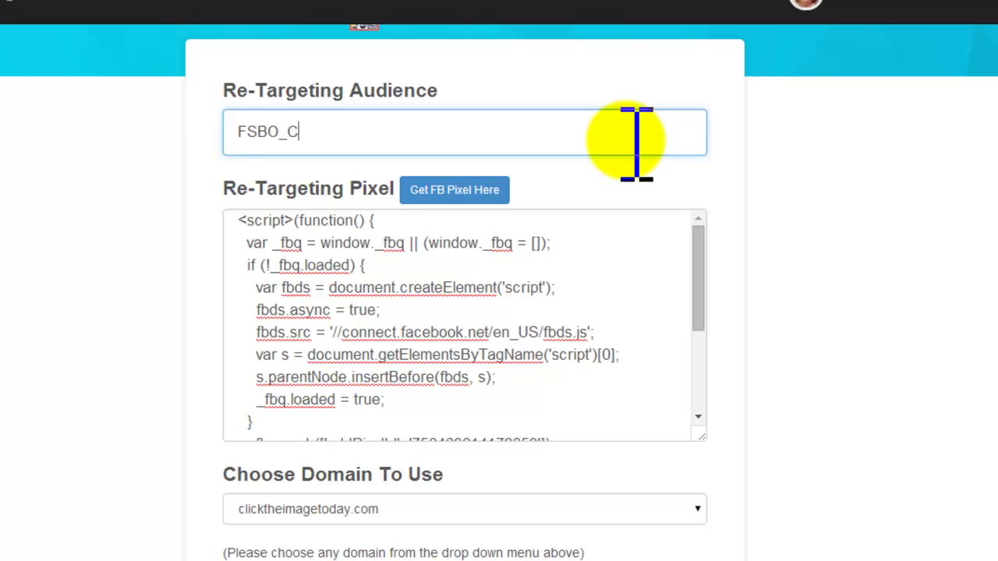
pyautogui.write('ampaign')
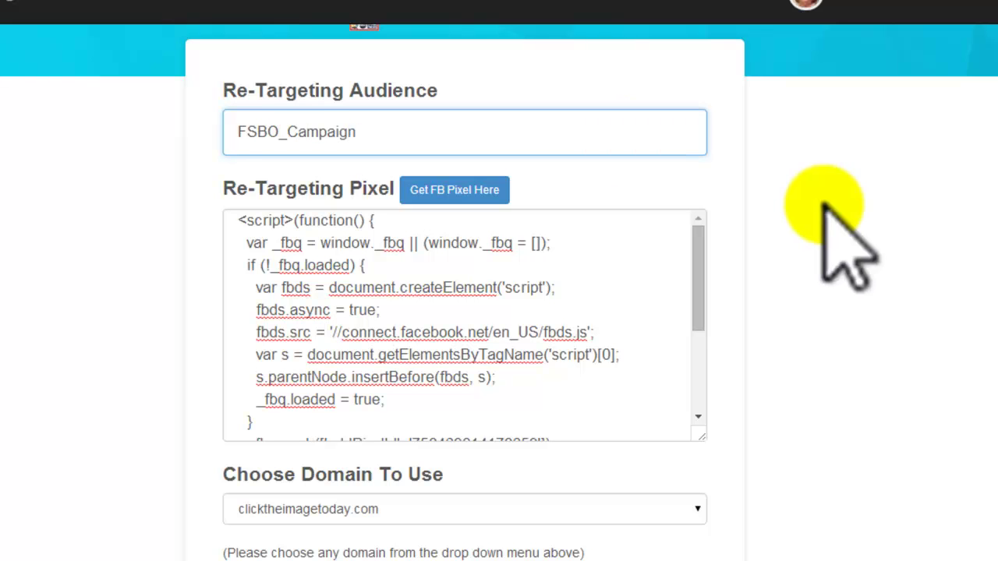
pyautogui.scroll(-3, 847, 233)
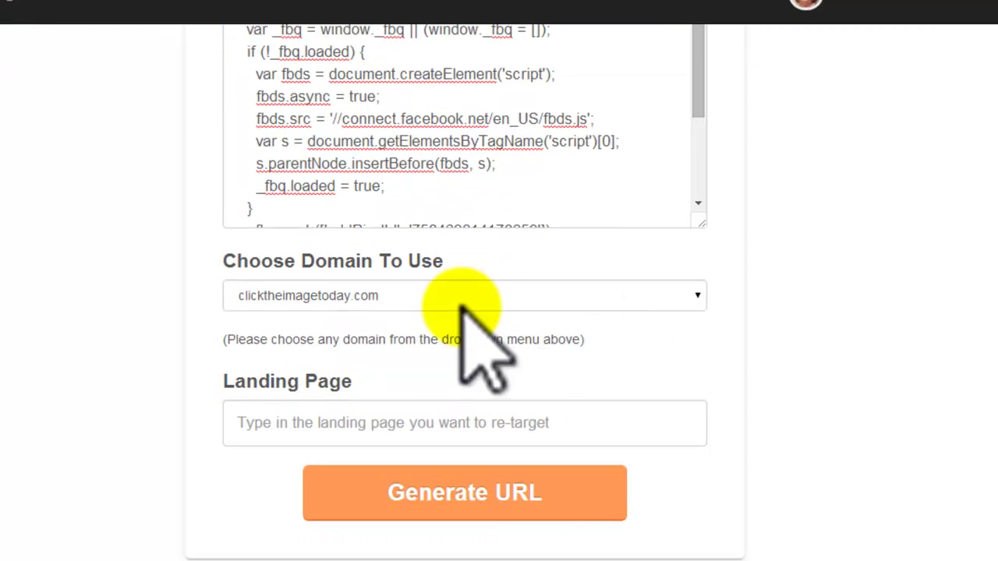
# - Use domain getgetstarted.com, paste the article URL as landing page, and generate the URL
pyautogui.click(696, 298)
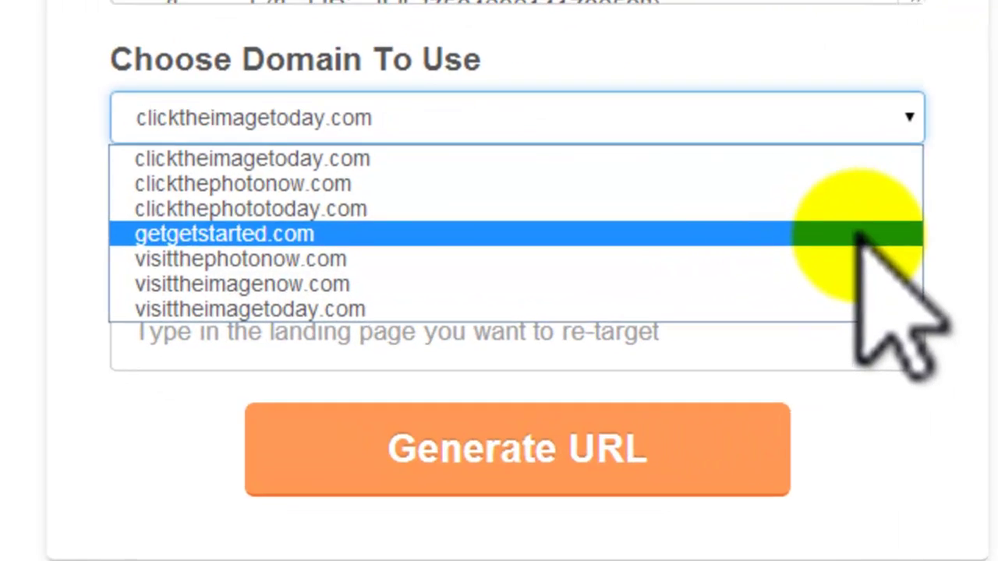
pyautogui.click(831, 231)
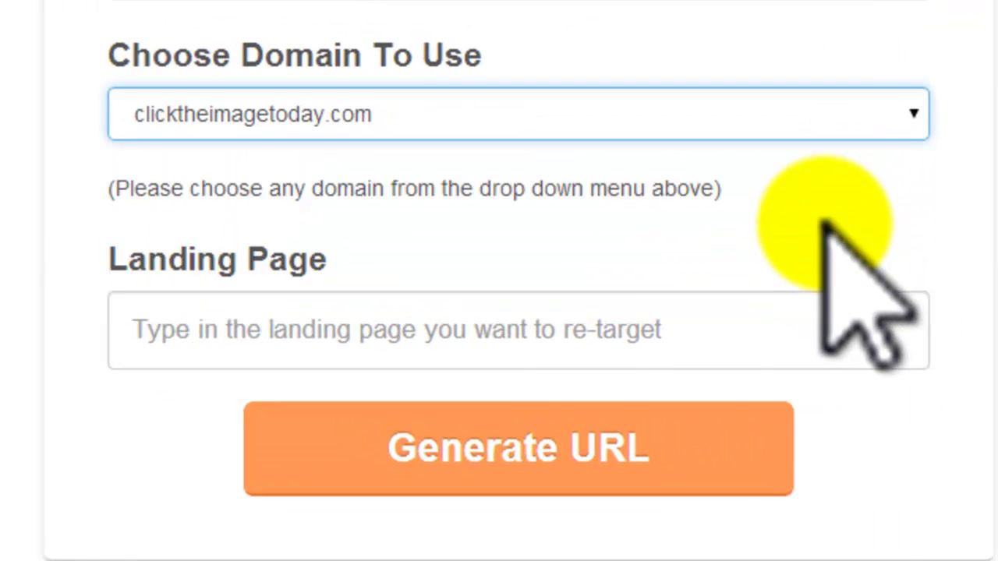
pyautogui.click(725, 333)
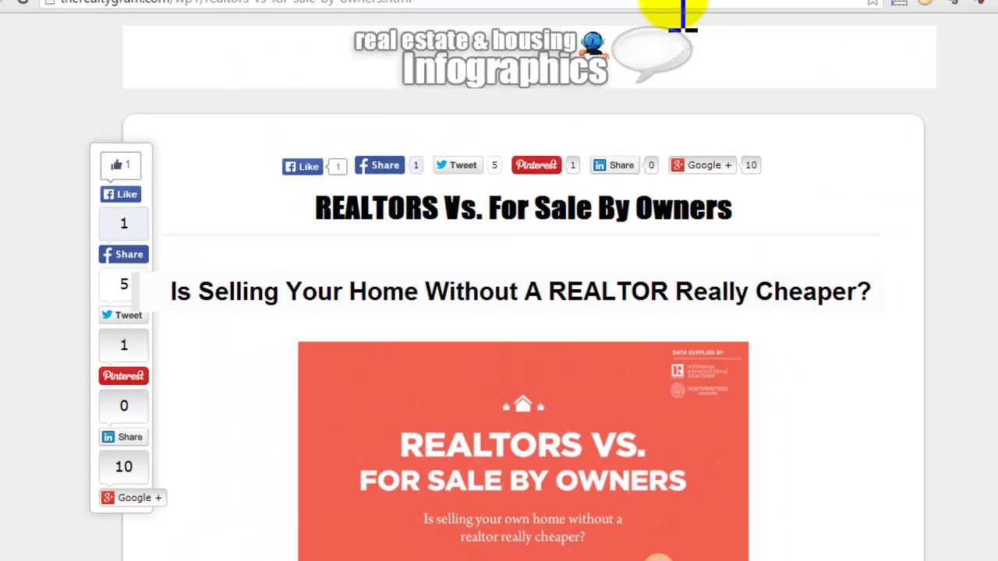
pyautogui.click(677, 23)
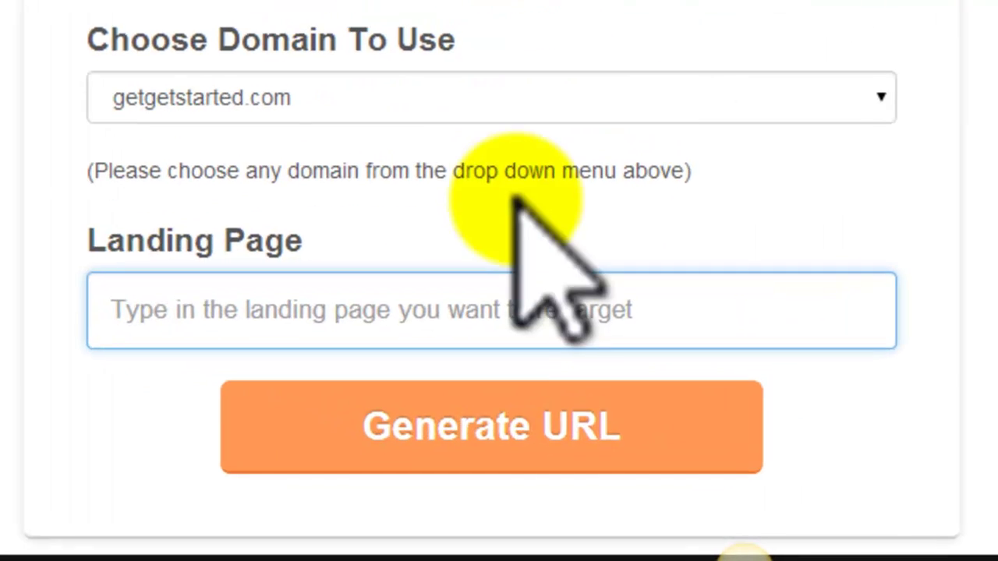
pyautogui.write('http://therealtygram.com/wp1/realtors-vs-for-sale-by-owners.html')
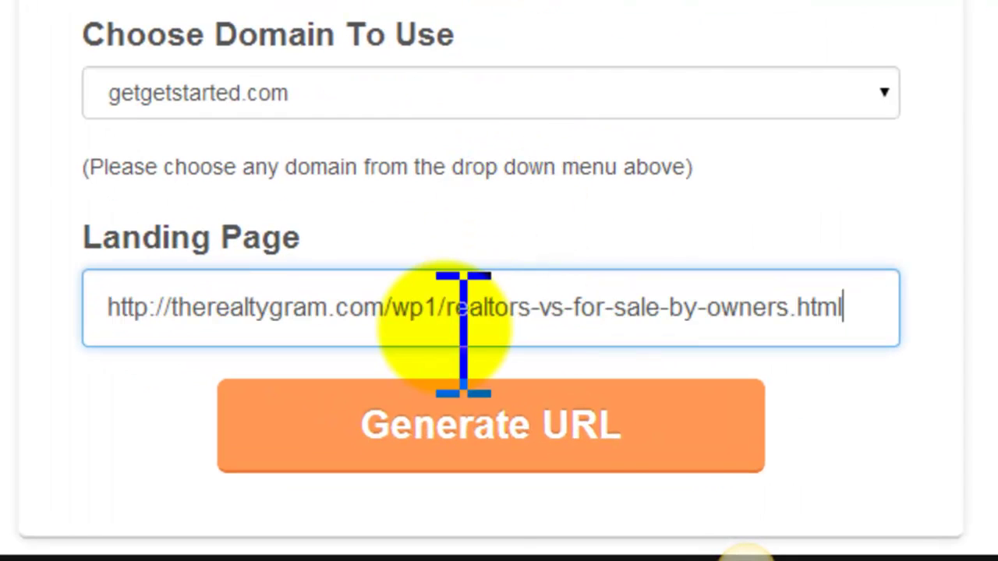
pyautogui.click(550, 431)
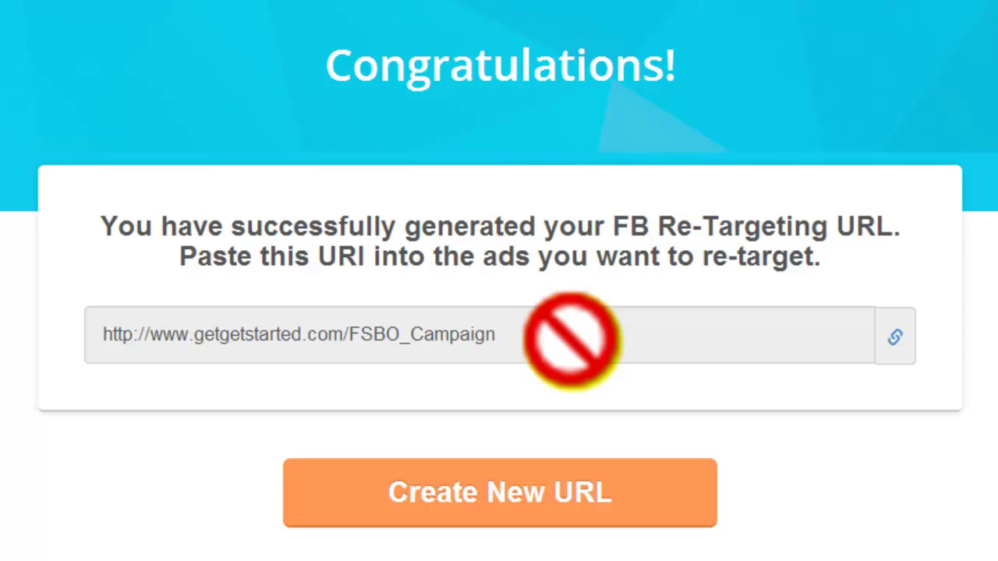
pyautogui.moveTo(569, 339); pyautogui.dragTo(74, 335)
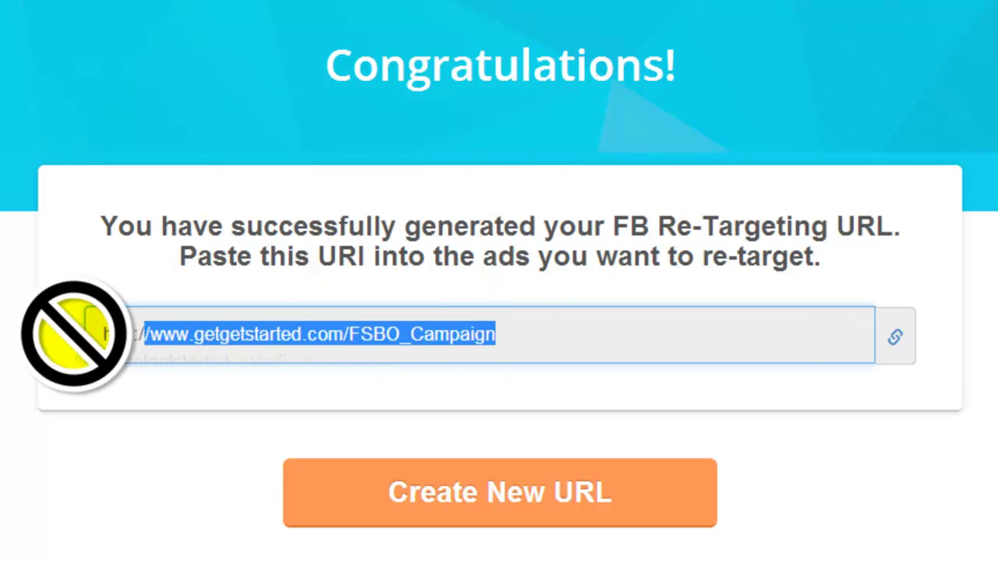
pyautogui.click(546, 328)
pyautogui.hotkey('ctrl', 'a')
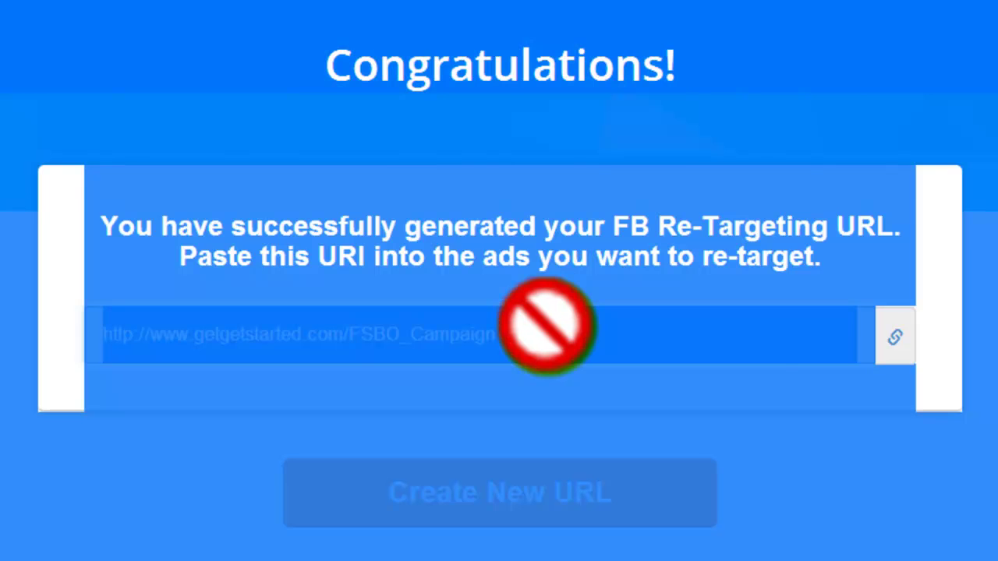
pyautogui.click(980, 372)
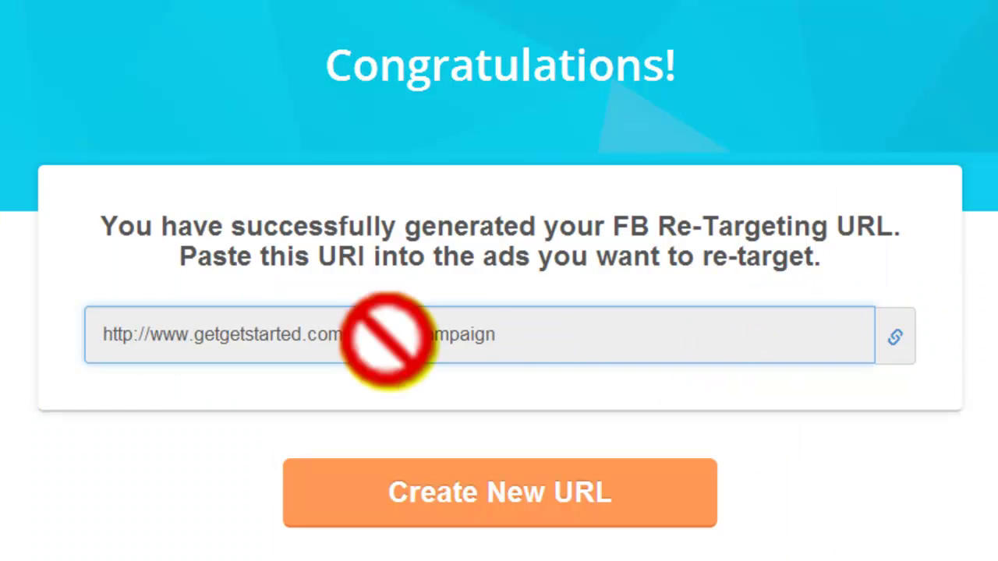